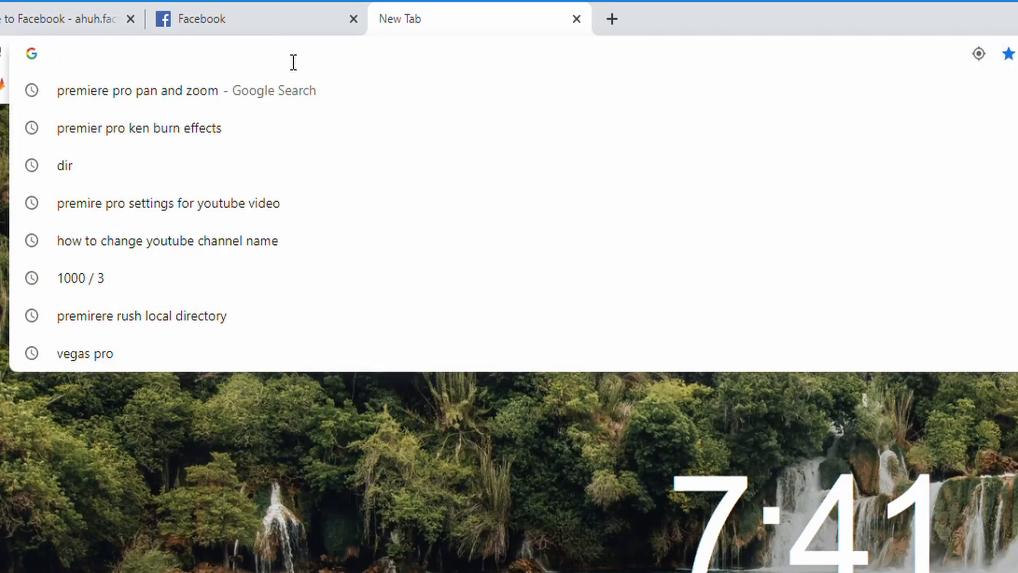
Open chatfuel.com and get started for free by continuing with the signed-in Facebook account.
text(chatfuel.com)
key(Return)
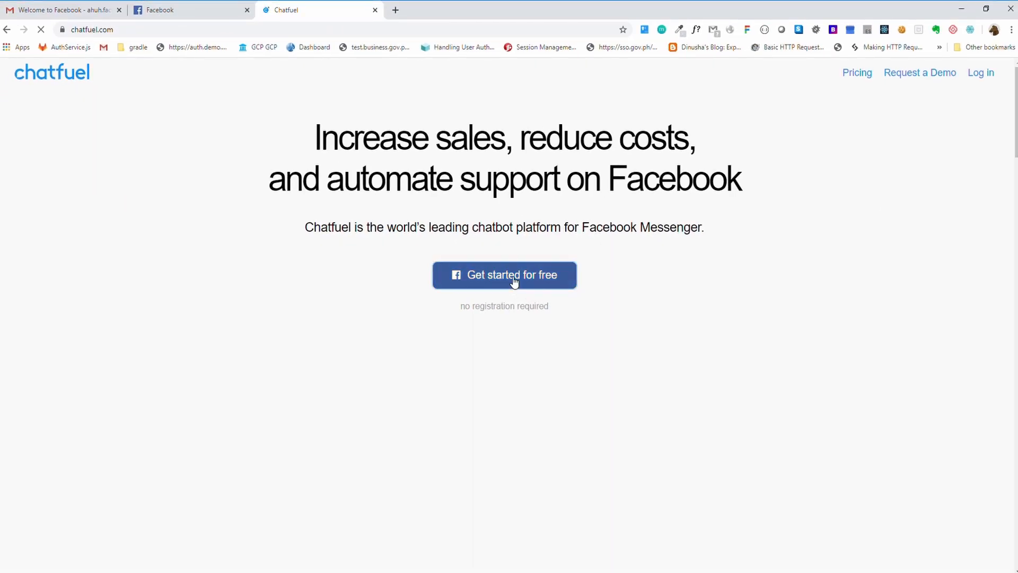
click(519, 283)
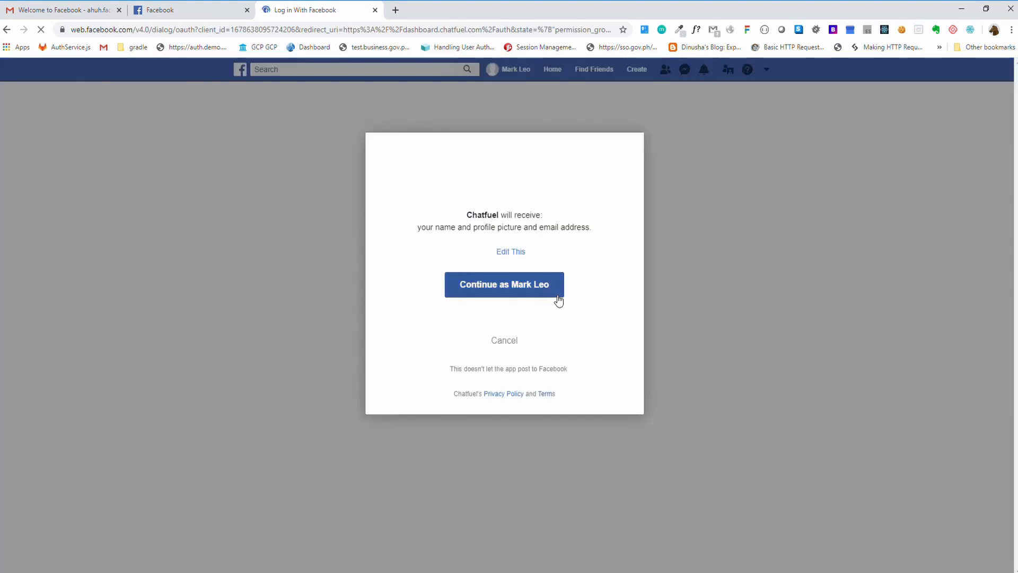
click(557, 300)
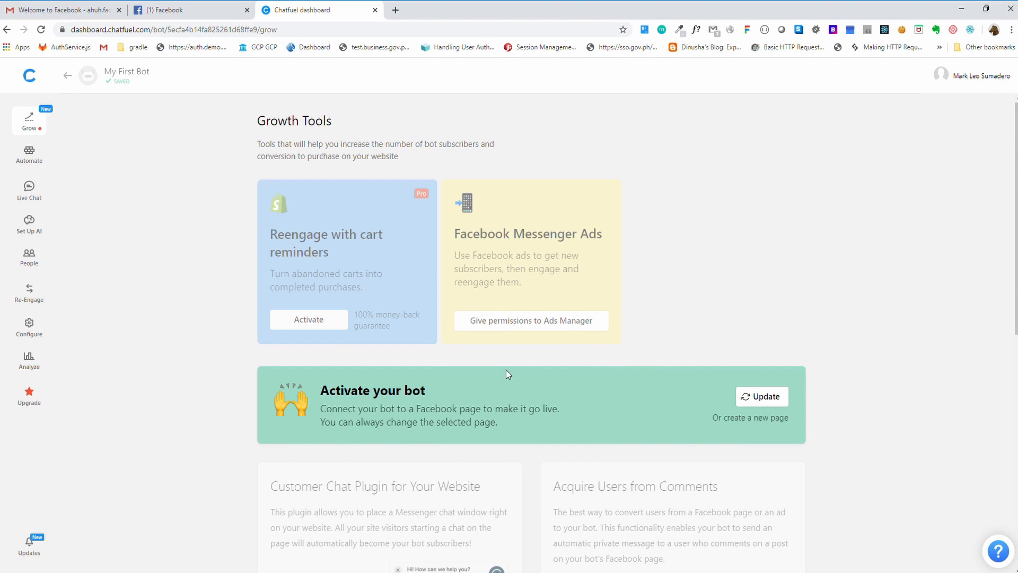
Authorize Chatfuel to manage the AhuhBusiness Facebook page with all permissions enabled, and connect the bot to that page.
scroll(514, 379, down, 9)
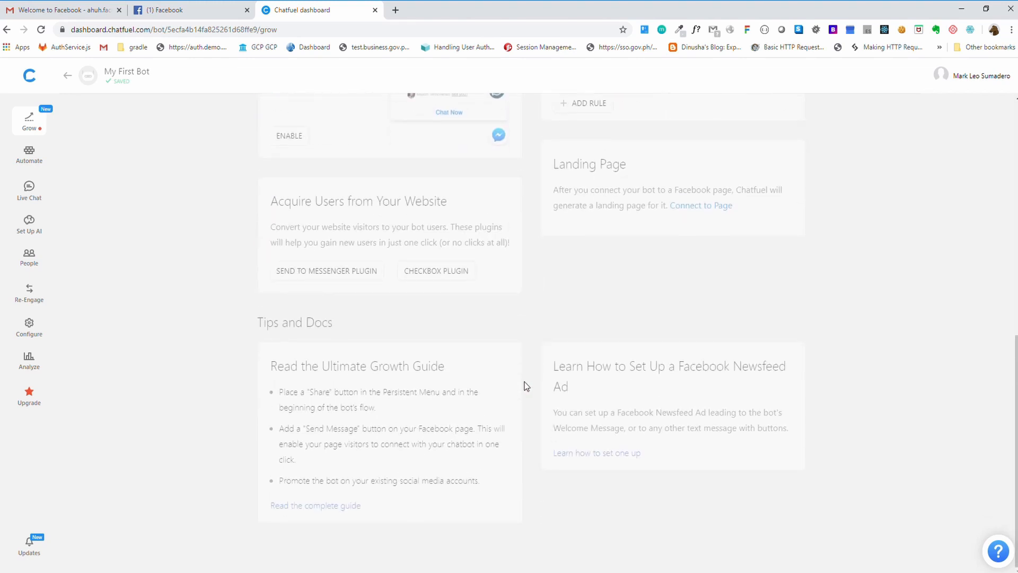
scroll(527, 386, up, 6)
scroll(523, 386, up, 1)
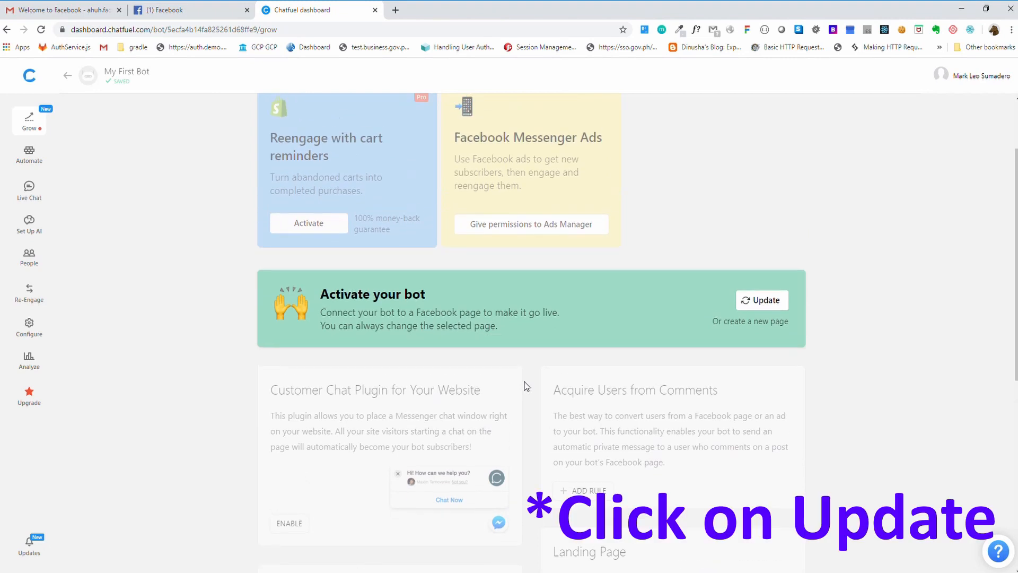
scroll(524, 387, down, 1)
click(760, 247)
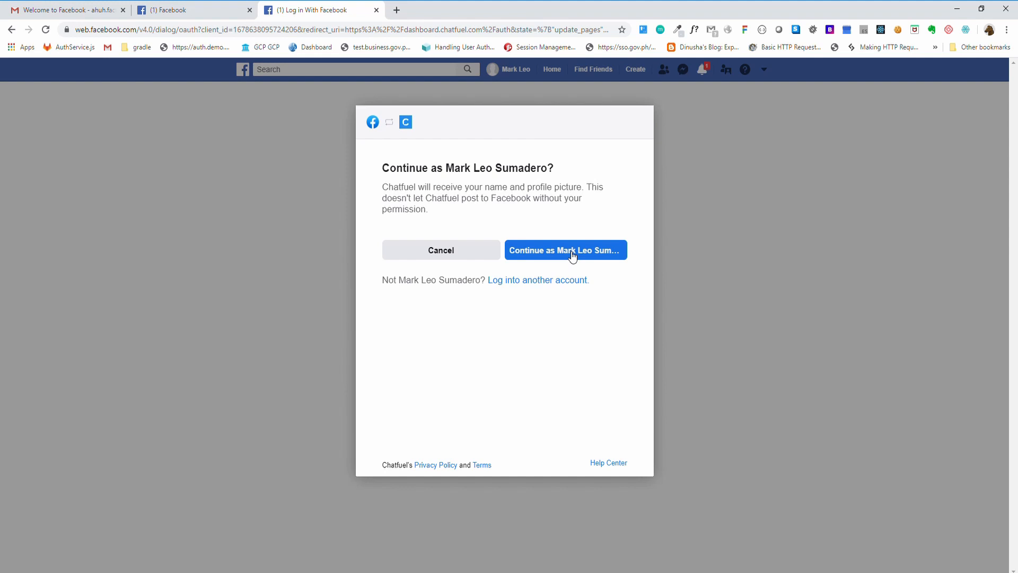
click(572, 251)
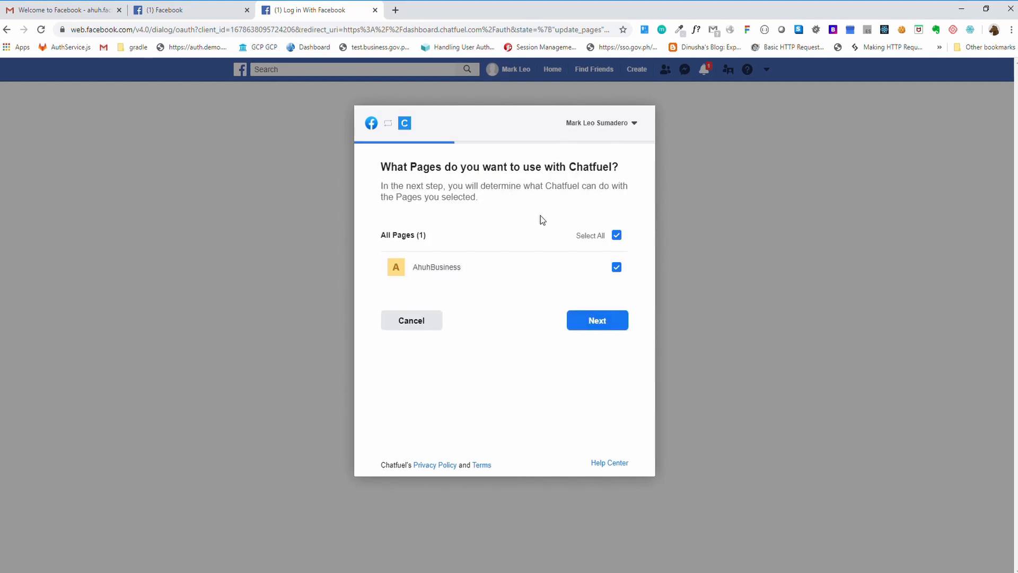
click(598, 321)
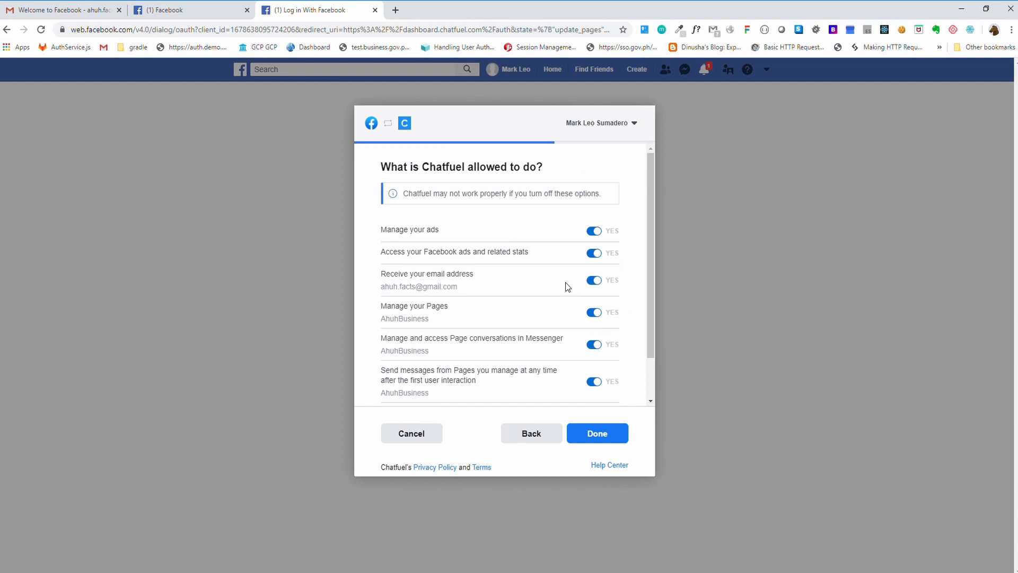
scroll(534, 306, down, 1)
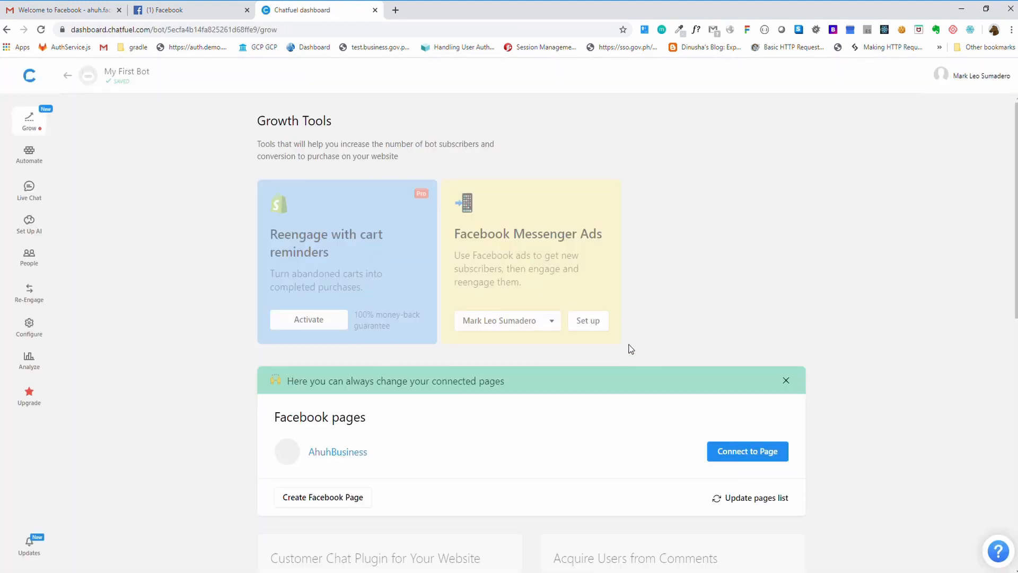
scroll(742, 344, down, 2)
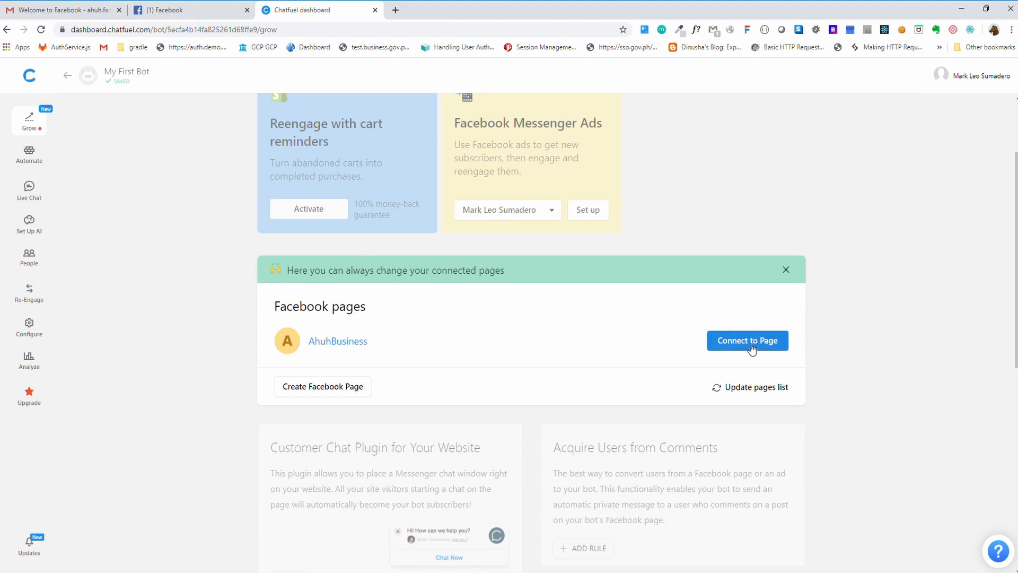
click(752, 346)
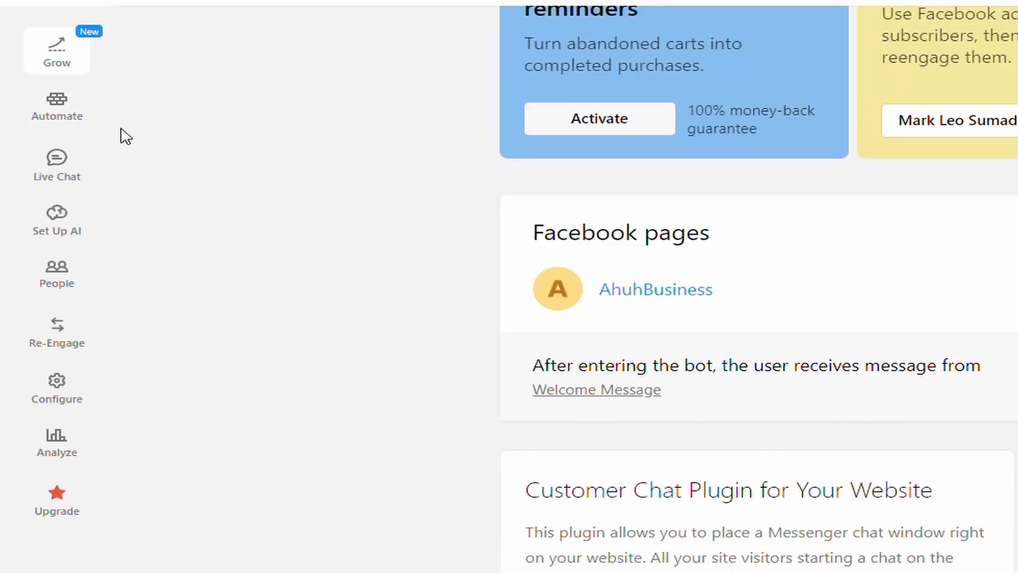
In the bot's Welcome Message block, replace the text below the greeting with "How may i help you?.".
click(68, 127)
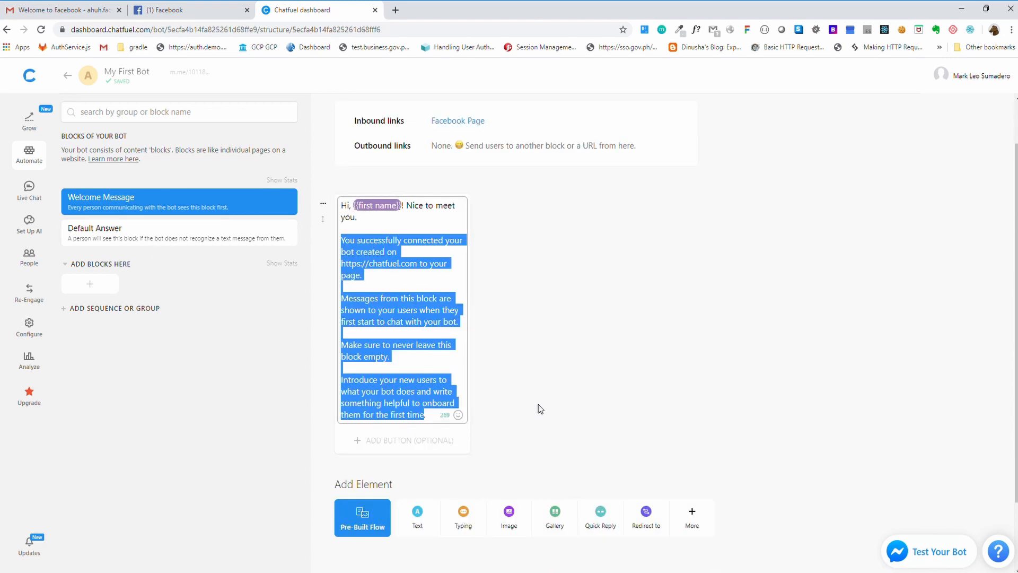
key(BackSpace)
text(H)
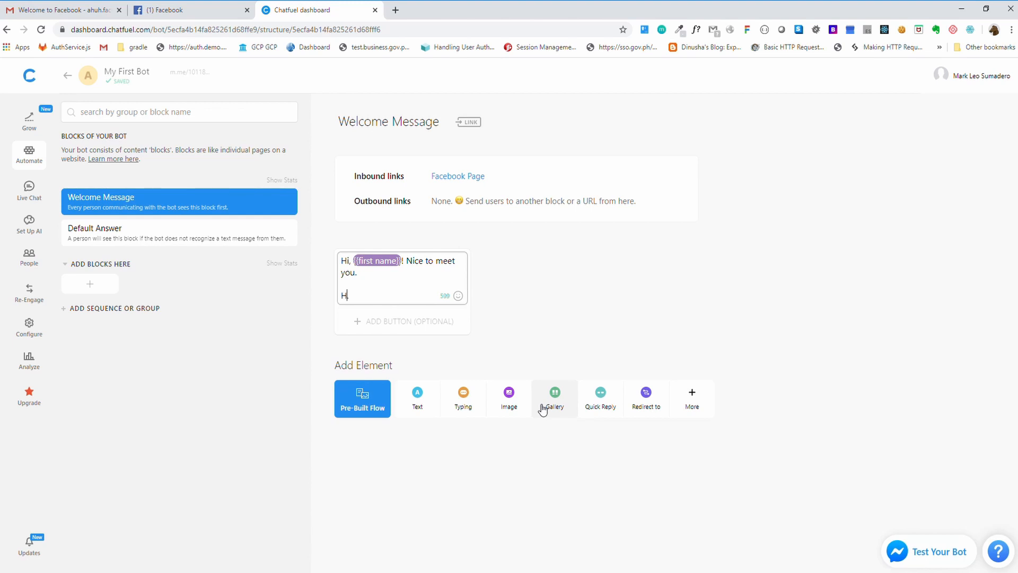
text(ow may i help you?.)
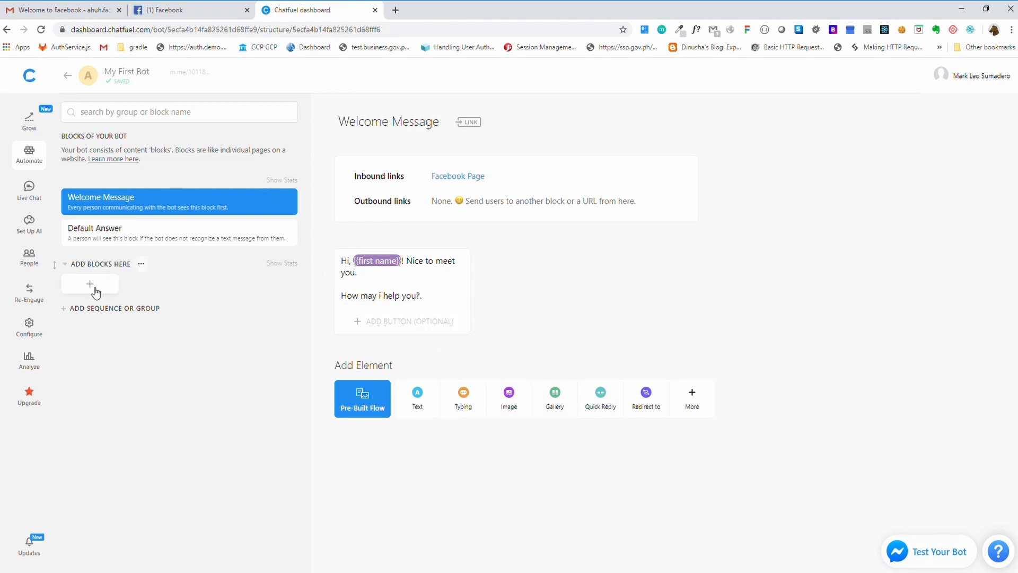
Create a "How to order?" block with a text greeting {{first name}}, giving the phone number to call and ending "Have a nice day!" with a grinning emoji.
click(90, 284)
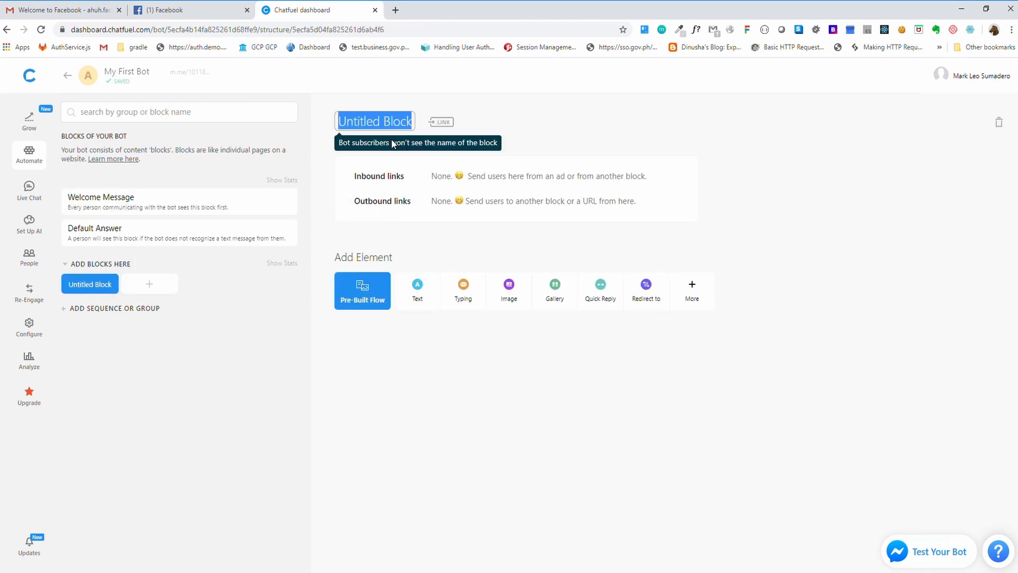
text(How ot)
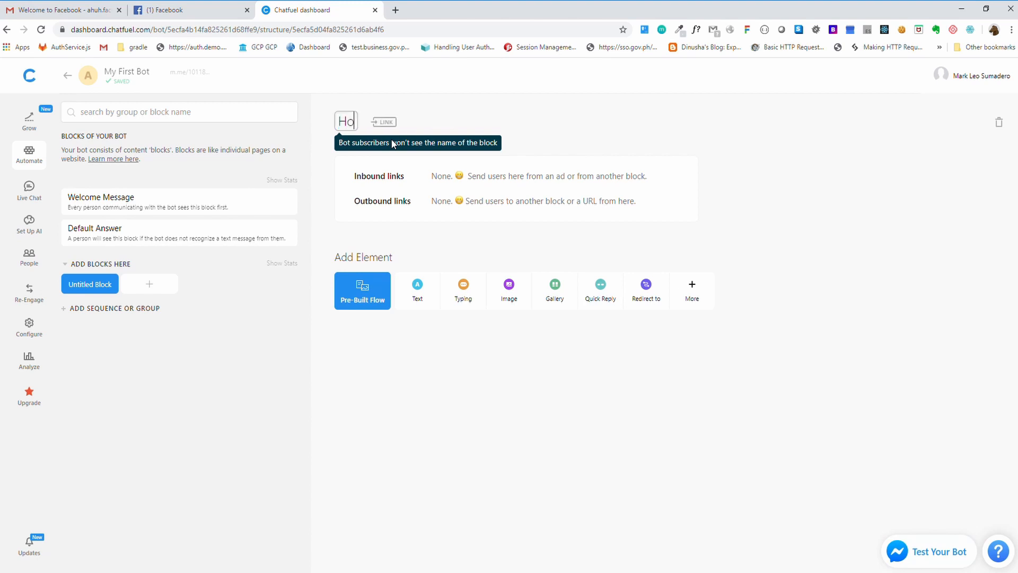
key(BackSpace)
key(BackSpace)
text(to order?)
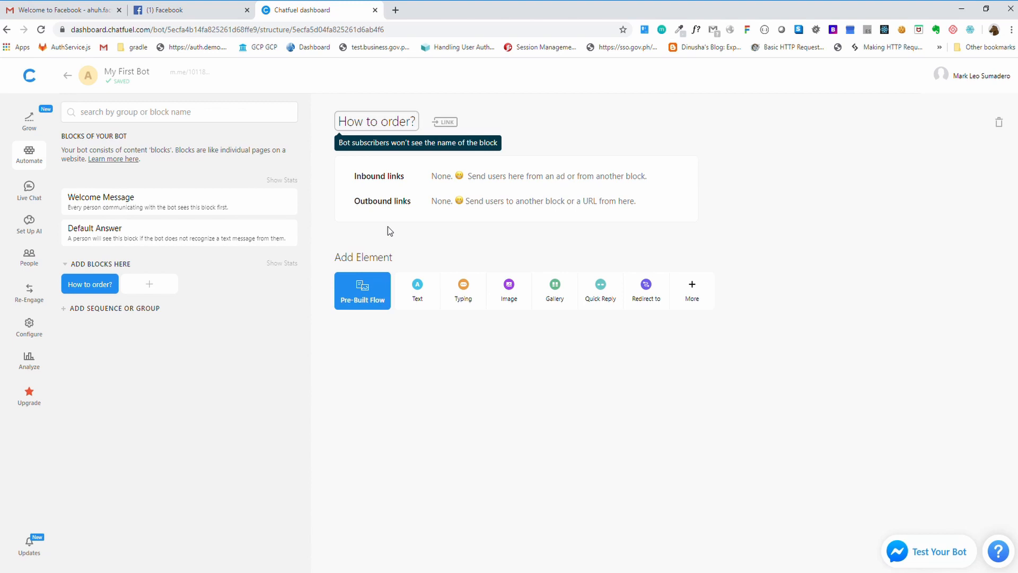
click(388, 228)
click(418, 292)
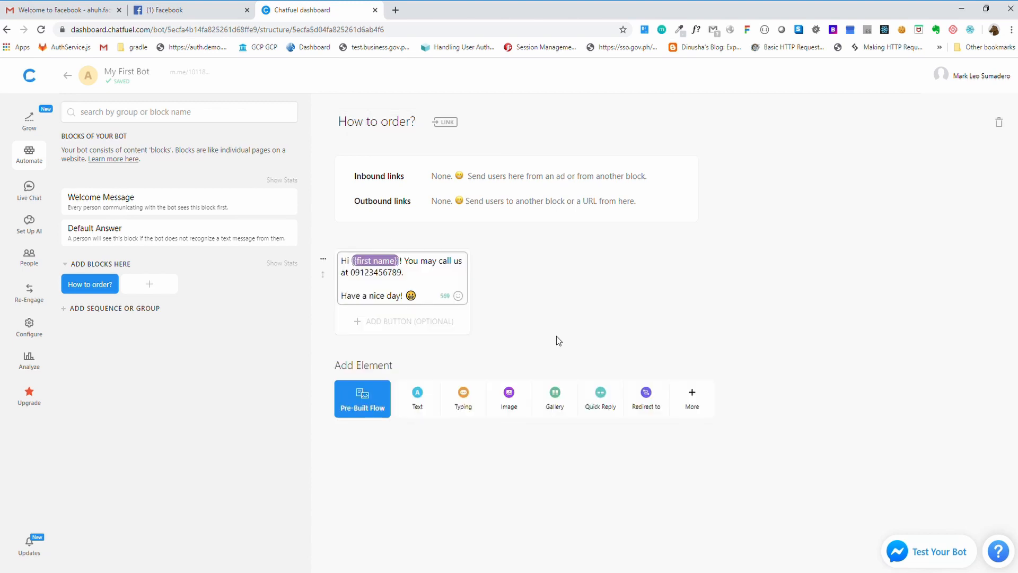
Create another block named "How much?" and add an empty text element to it.
click(150, 287)
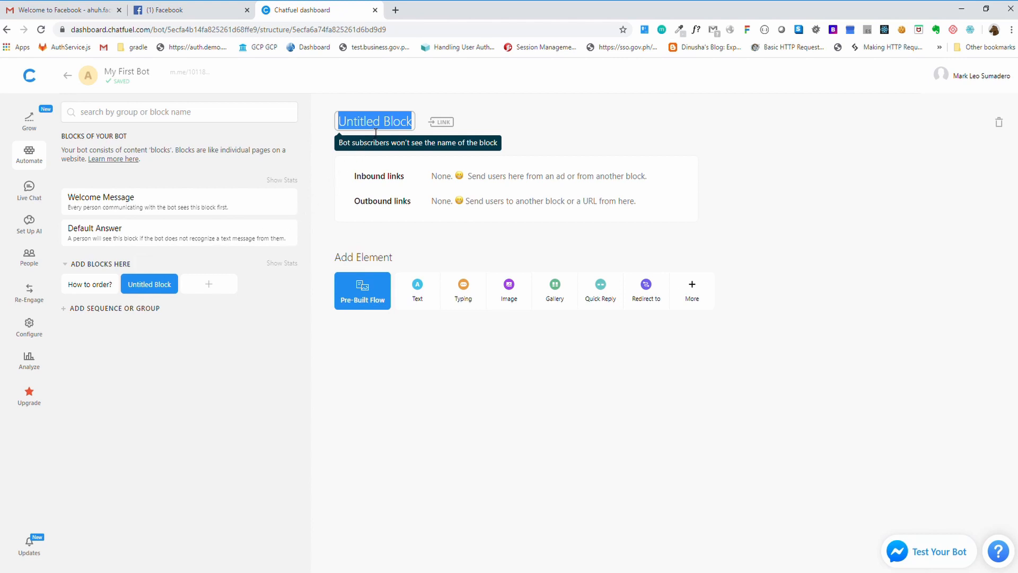
text(How much?)
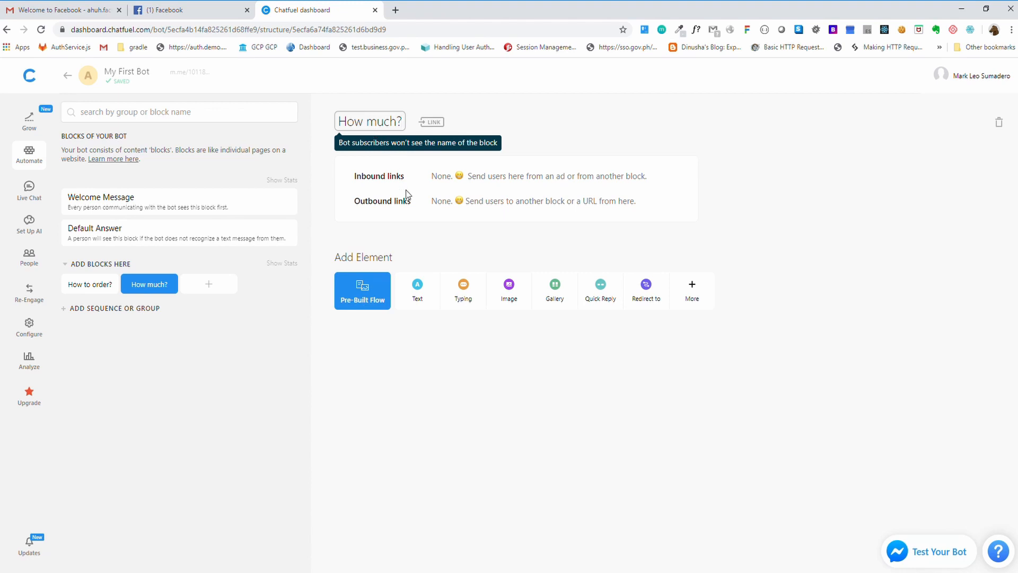
click(419, 289)
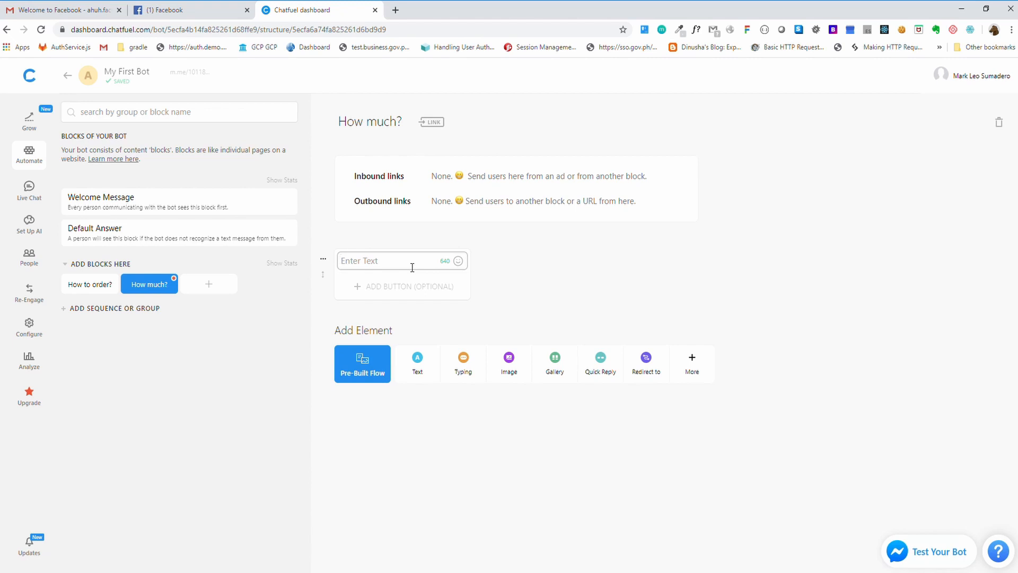
Write "Hi {{first name}}! Please see attached Menu for your reference. Have a nice day!" with a grinning emoji in the block's text element.
text(Hi {{fir)
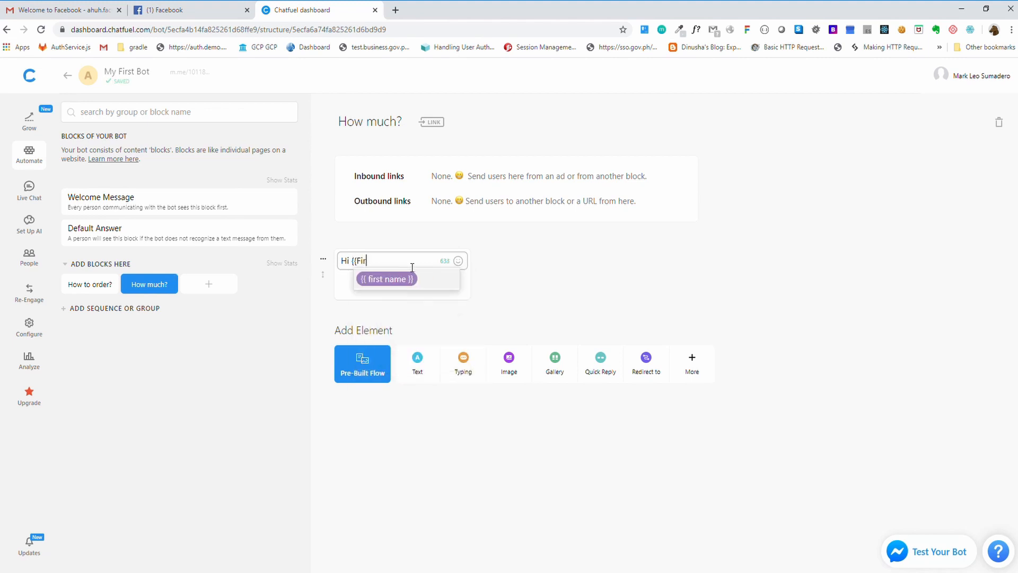
key(Return)
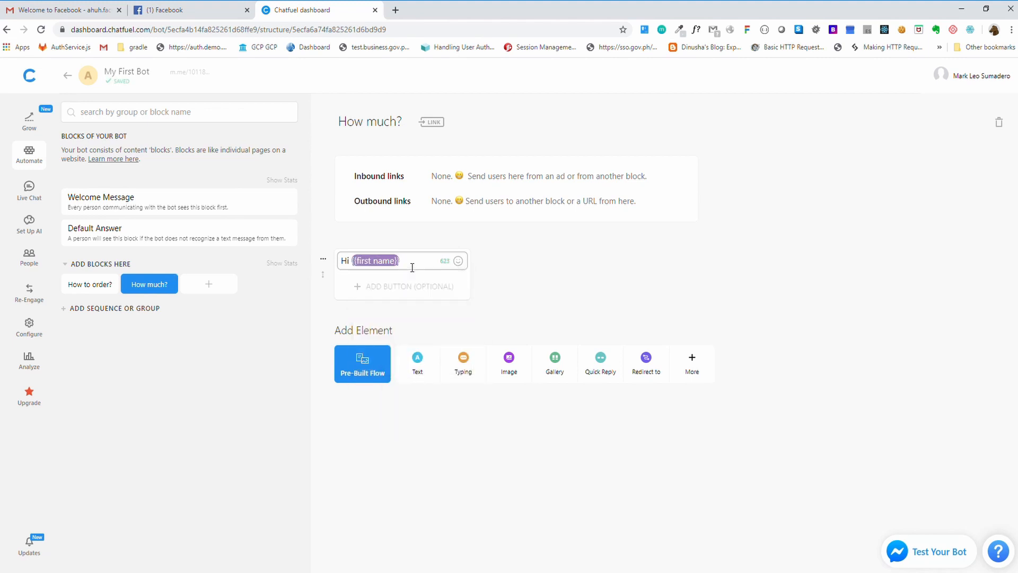
text(! Please see )
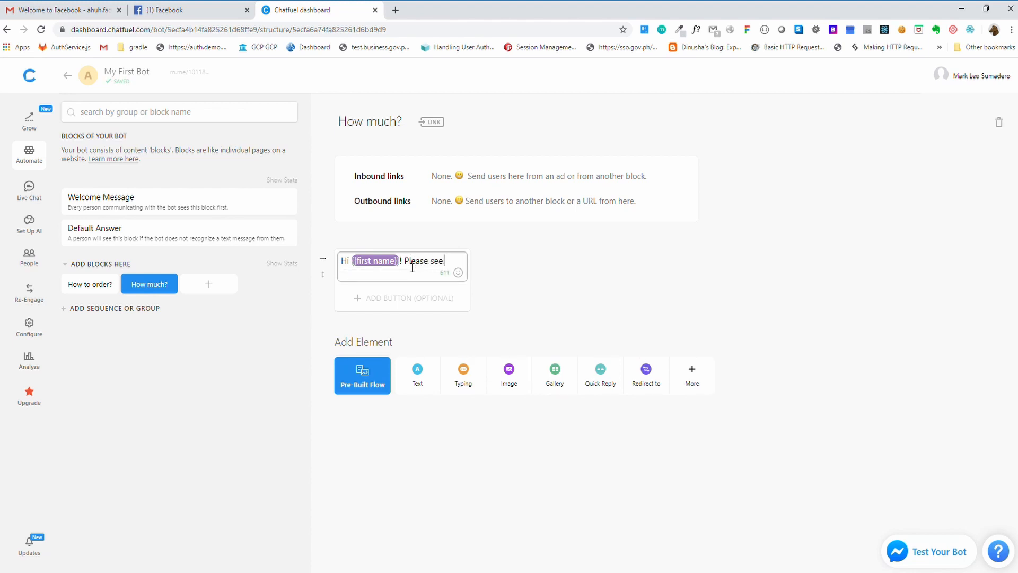
text(atted)
text(che)
text(d )
text(Menu for your)
text( refere)
text(n)
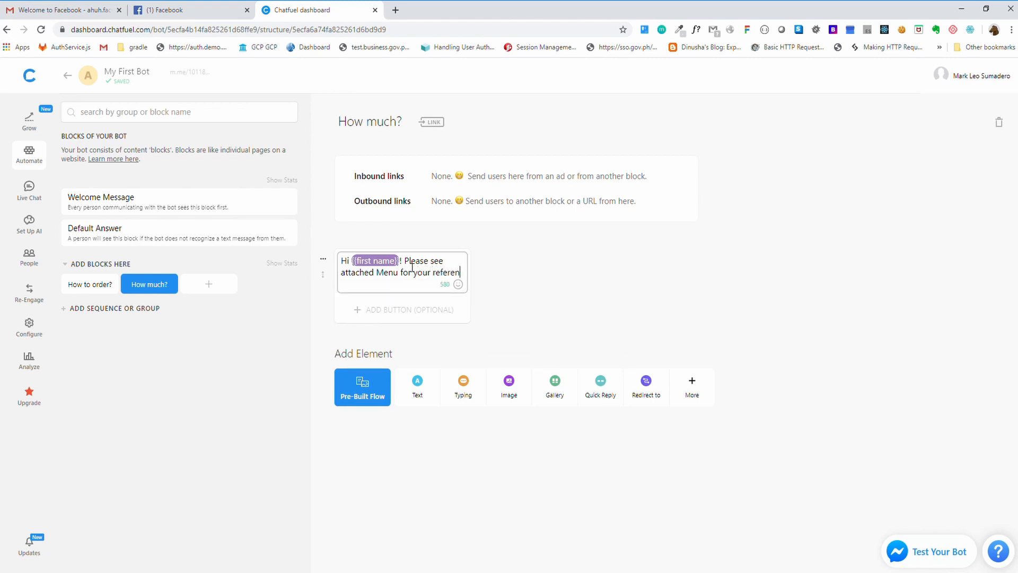
text(ce. Have a nice da)
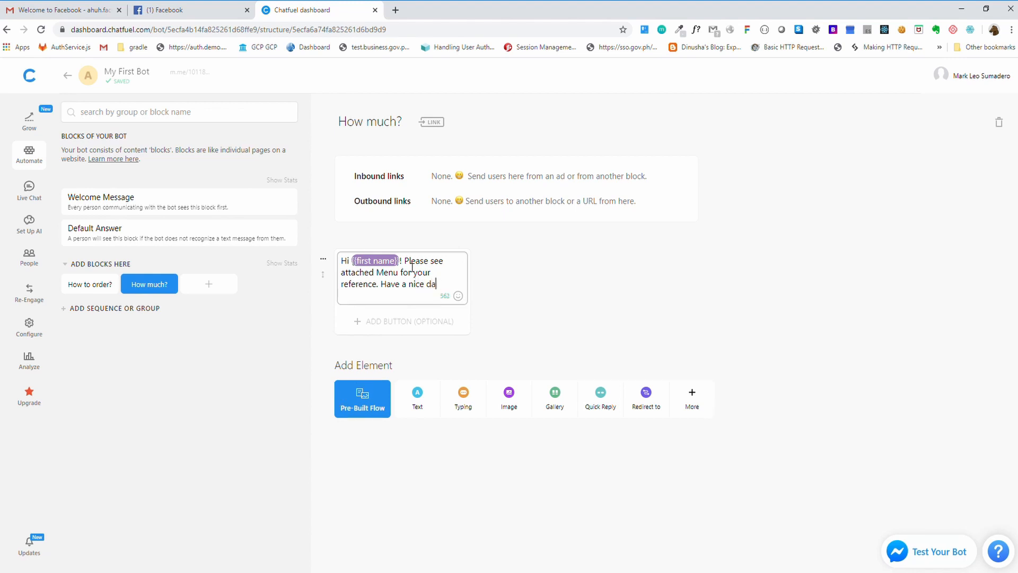
text(y!)
click(459, 296)
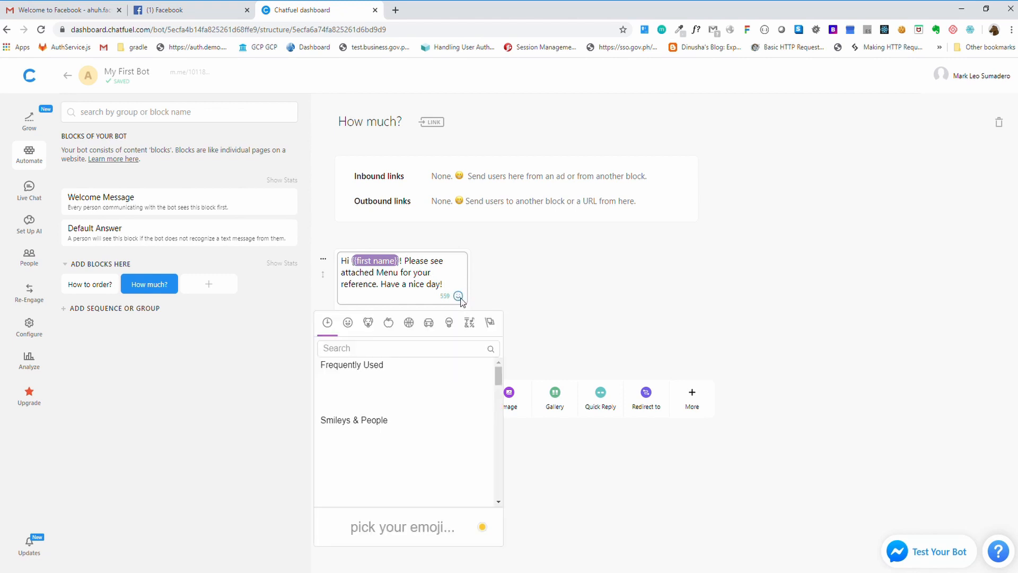
click(349, 325)
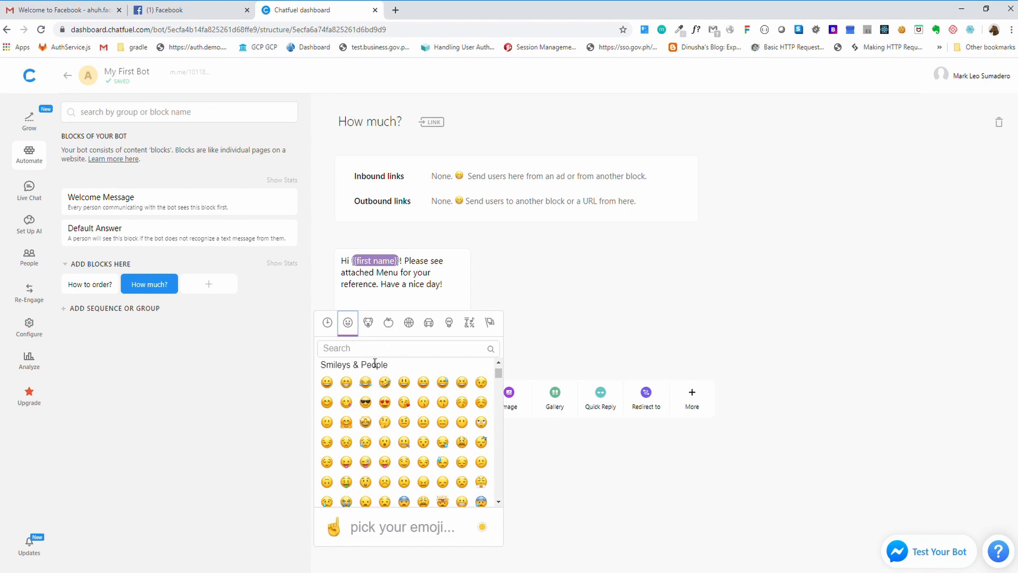
click(327, 383)
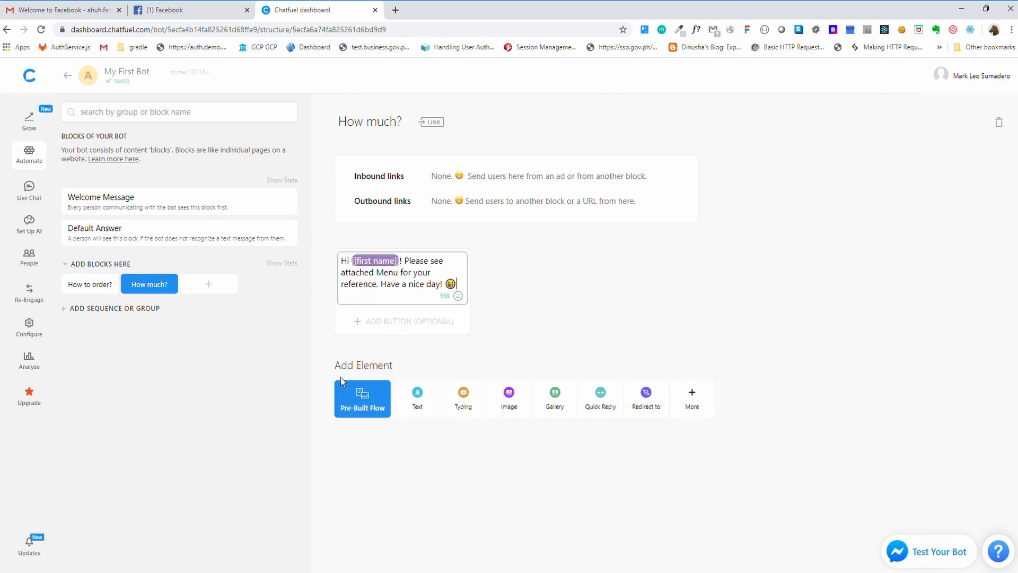
Add an image element below the "How much?" text and upload the fast food menu picture.
click(516, 398)
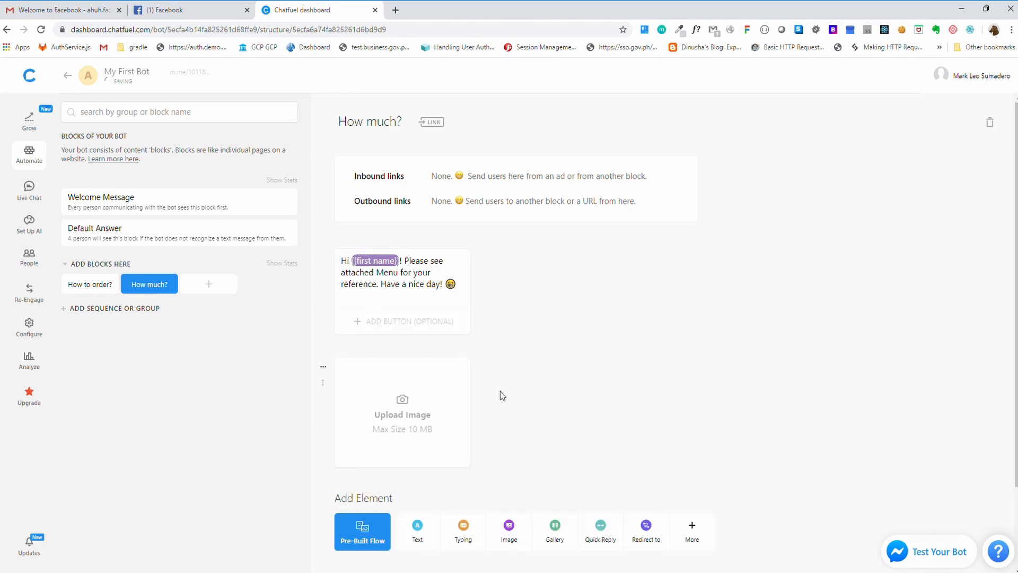
click(412, 407)
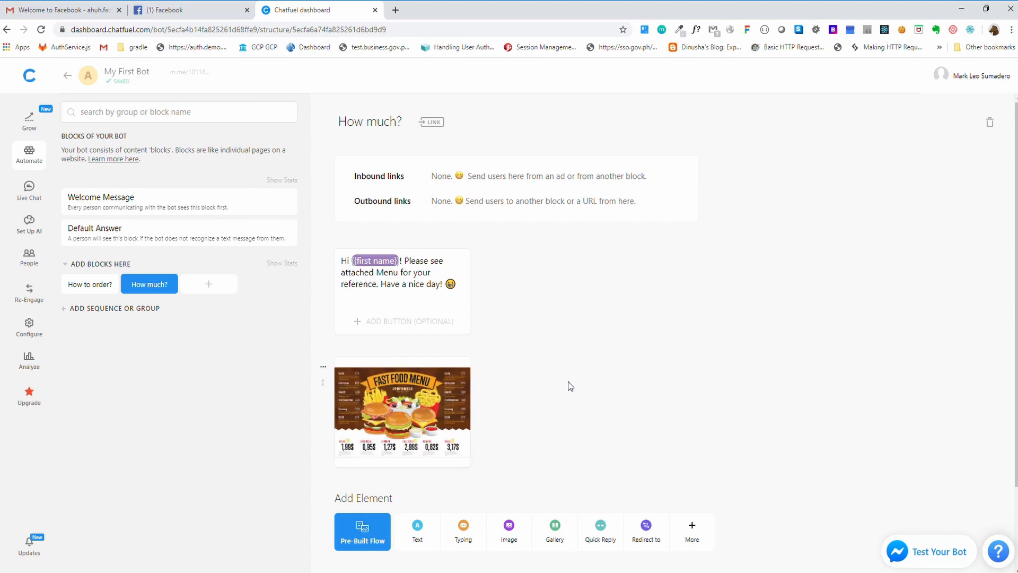
scroll(571, 386, down, 1)
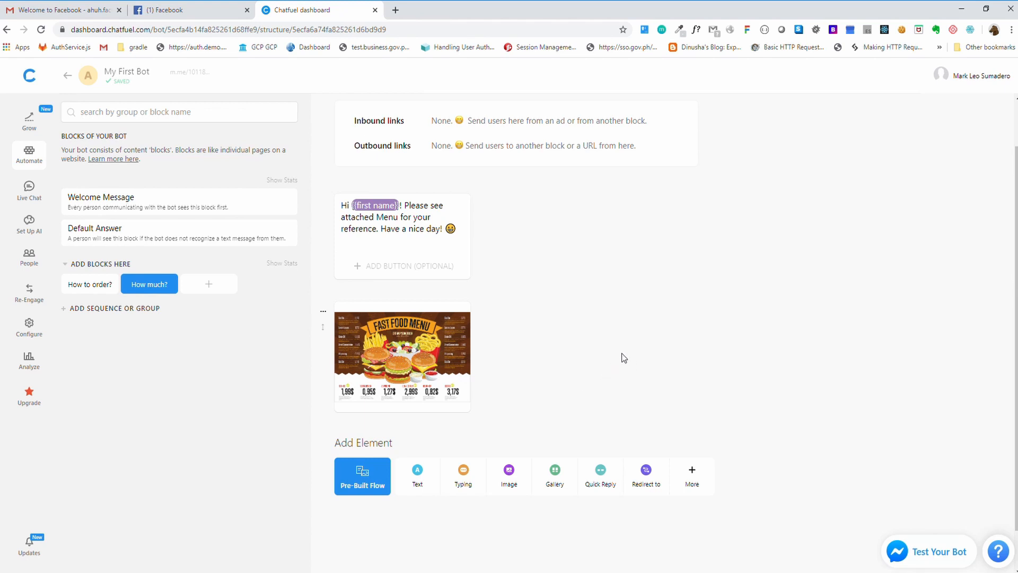
Add a "How to order?" button to the Welcome Message text that redirects to the "How to order?" block.
click(133, 200)
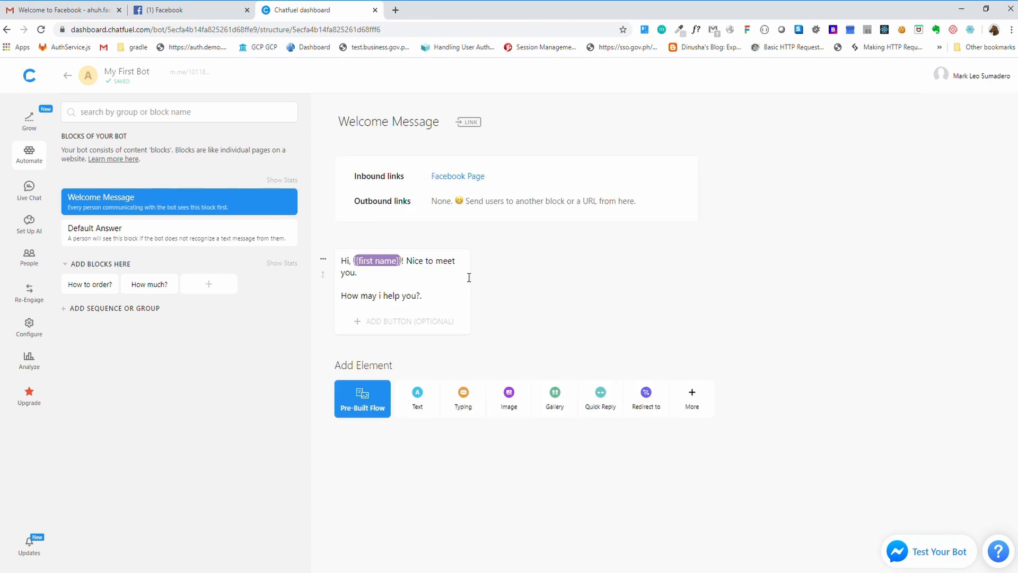
click(411, 322)
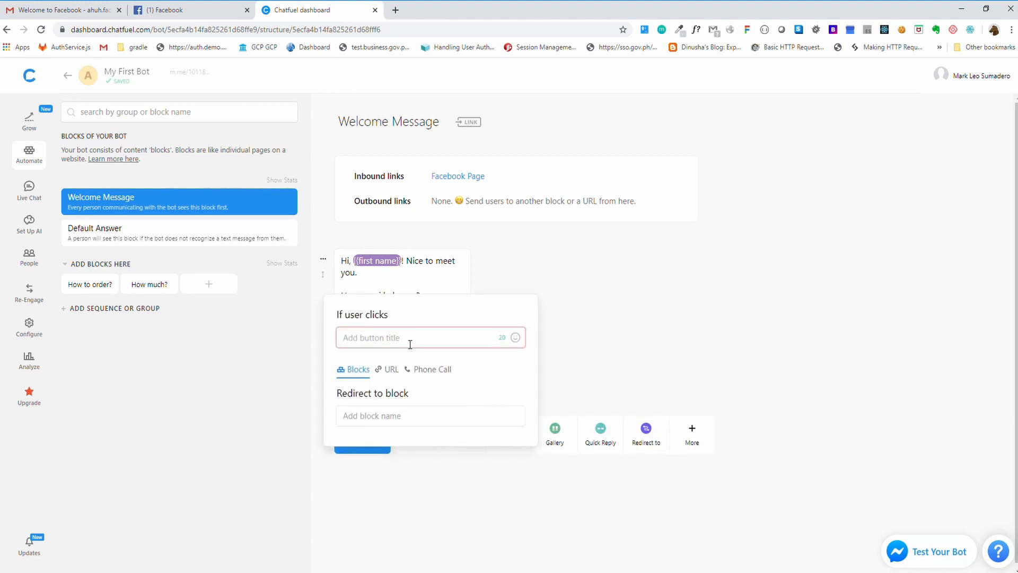
text(How to order?)
click(396, 415)
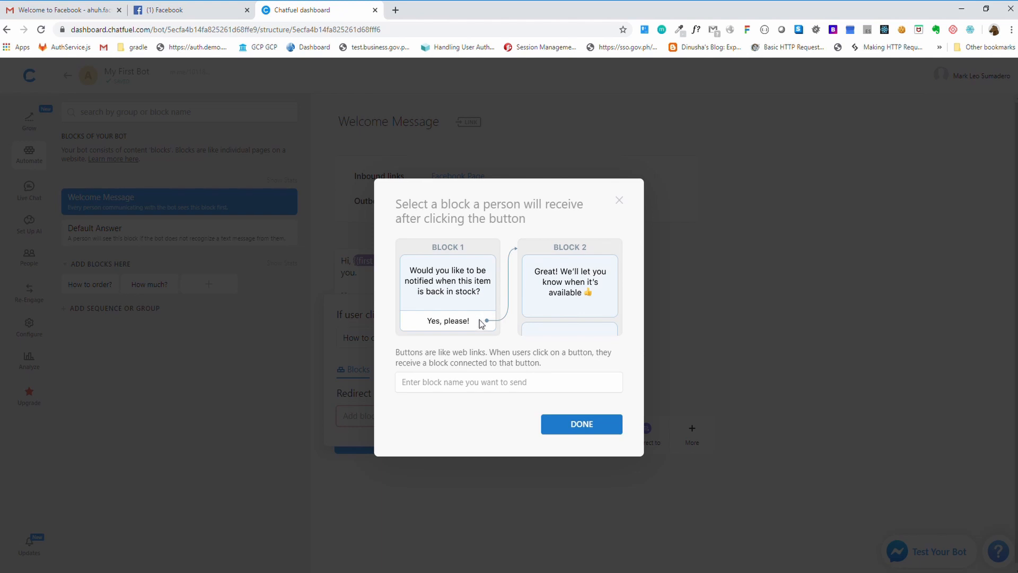
click(476, 381)
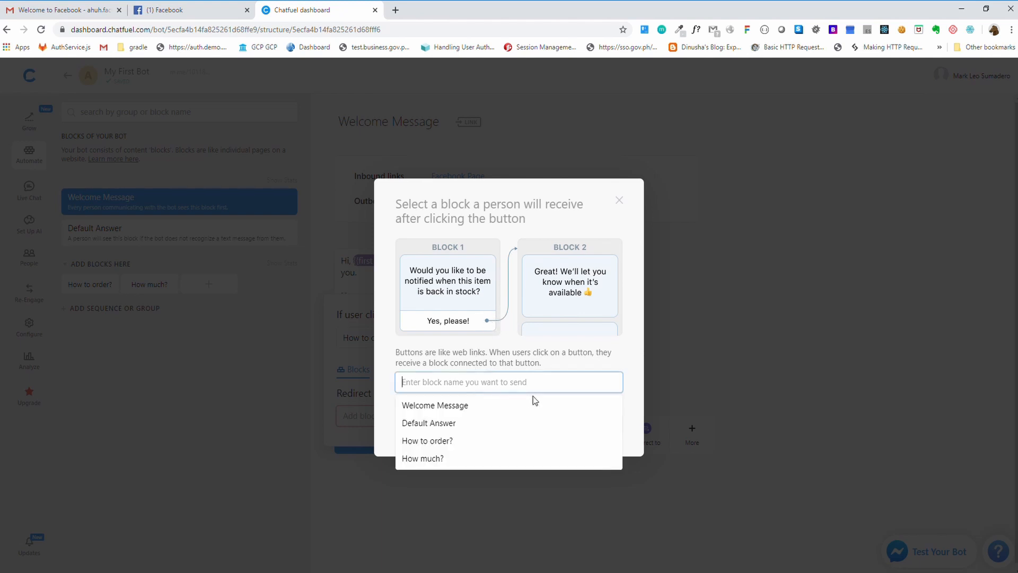
text(How to or)
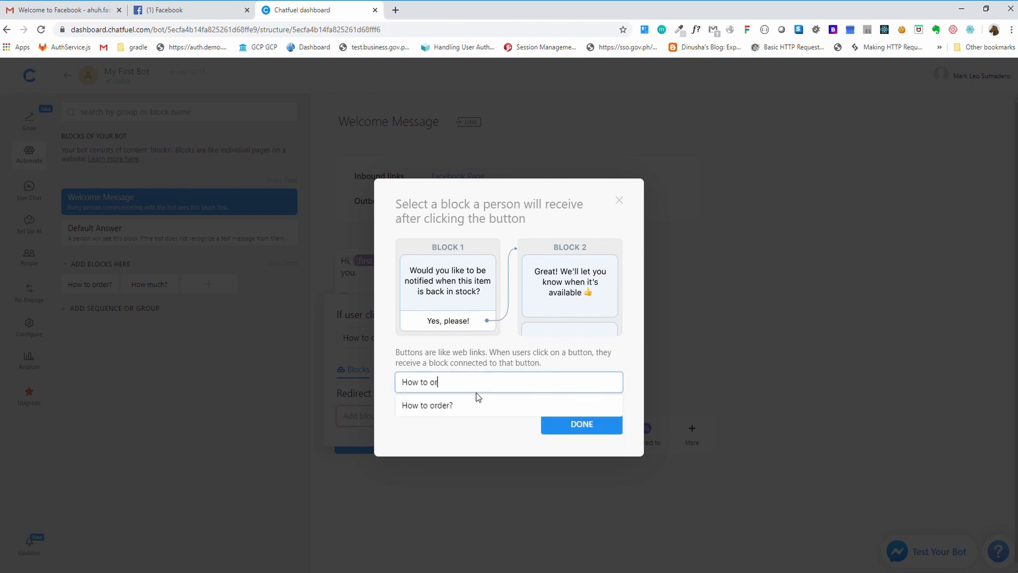
click(460, 405)
click(564, 427)
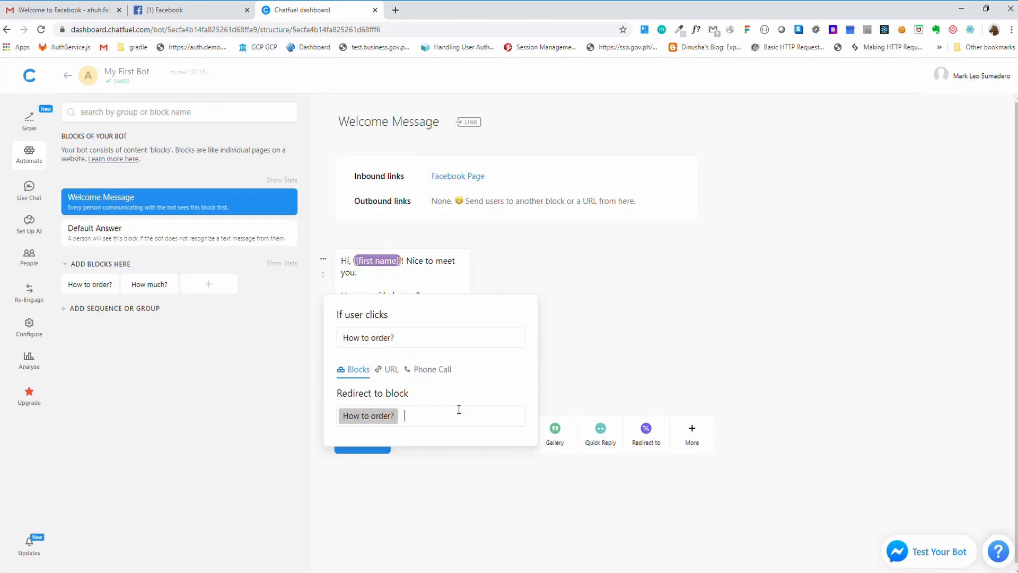
click(578, 377)
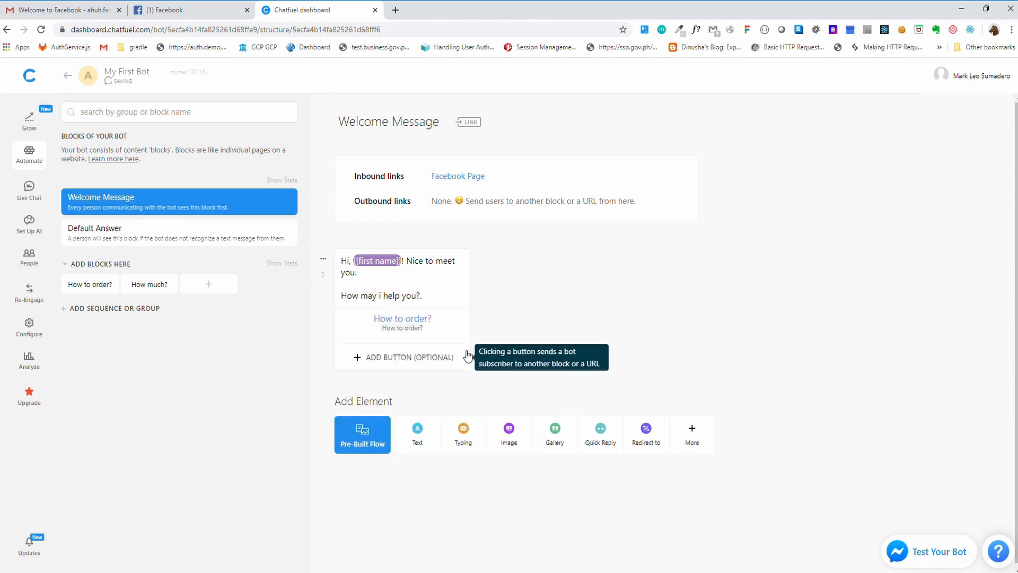
Add a second Welcome Message button titled "How much?" that redirects to the "How much?" block.
click(436, 363)
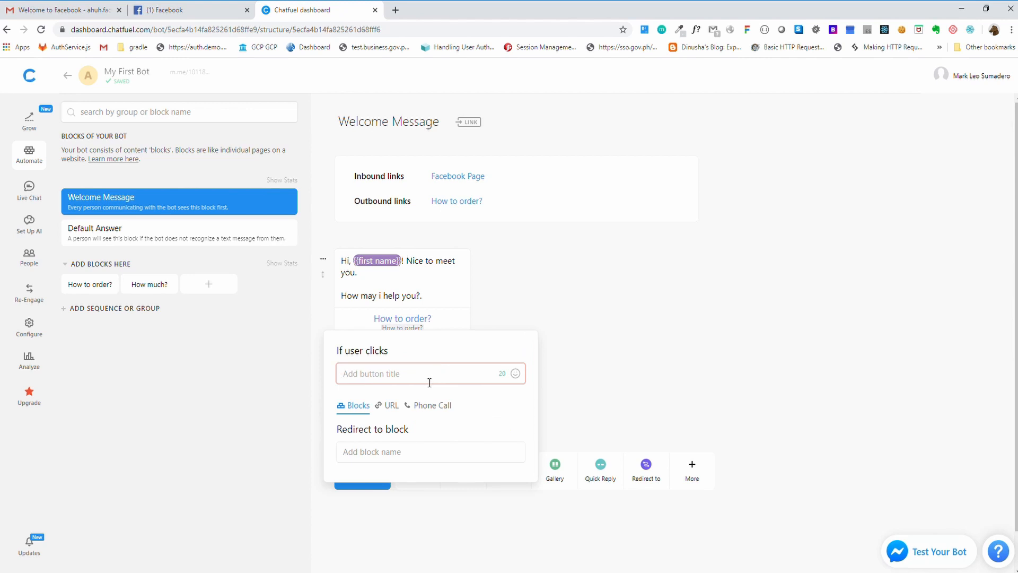
text(How much?)
click(406, 453)
click(442, 390)
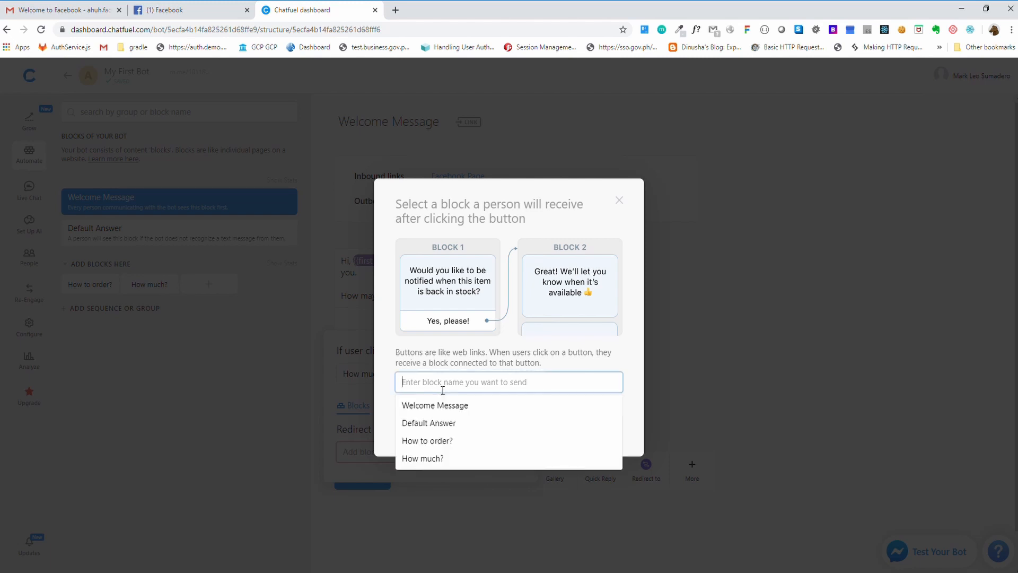
text(How mu)
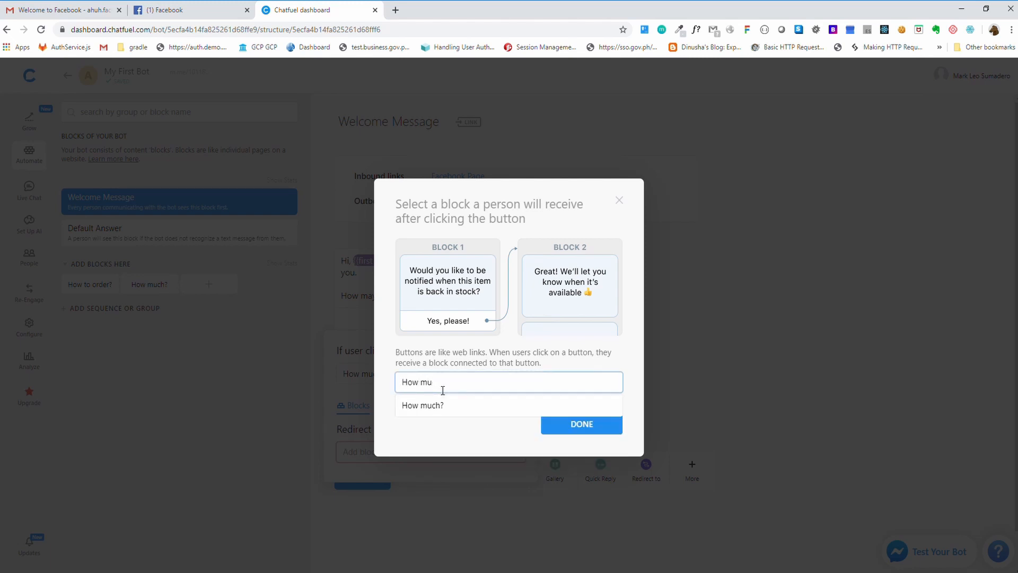
click(446, 405)
click(596, 430)
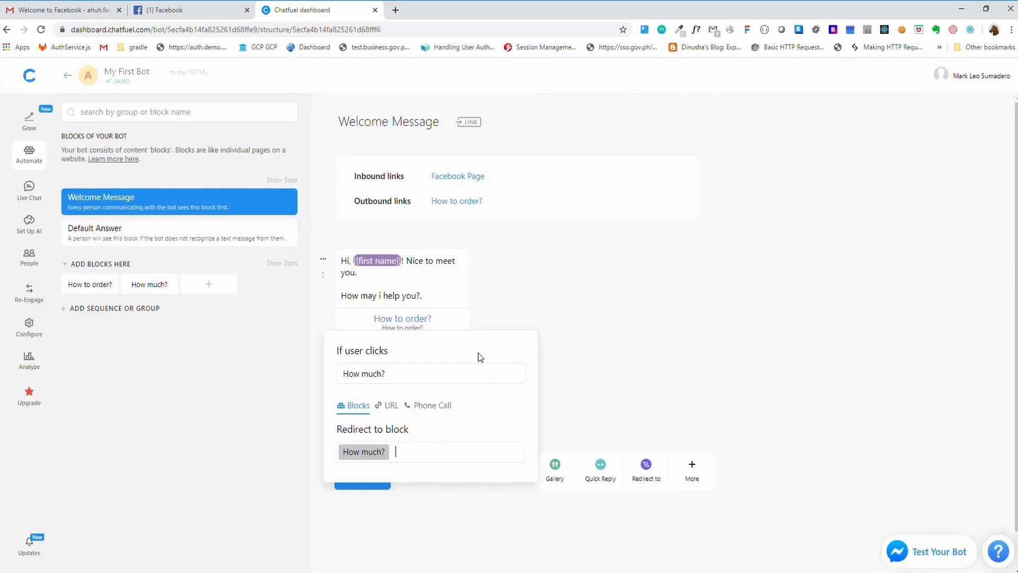
click(590, 372)
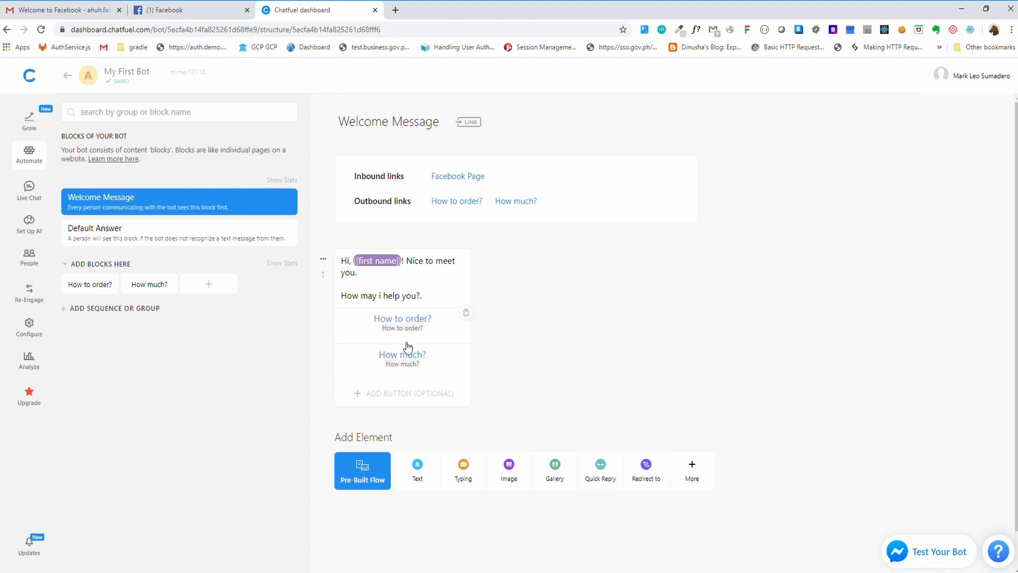
Replace the Default Answer block's text with "Sorry! Invalid Response.".
click(188, 239)
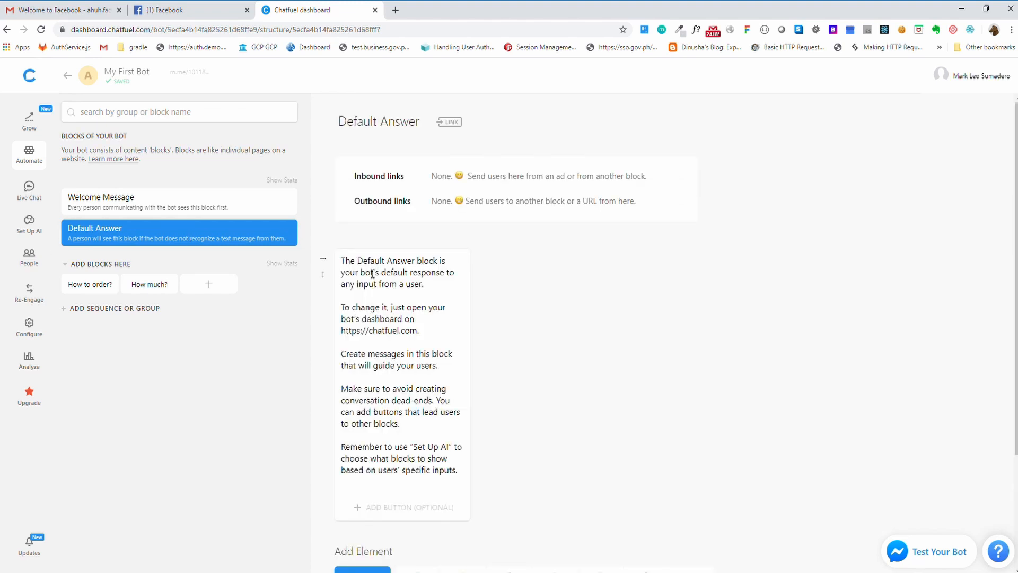
click(349, 272)
key(ctrl+a)
key(BackSpace)
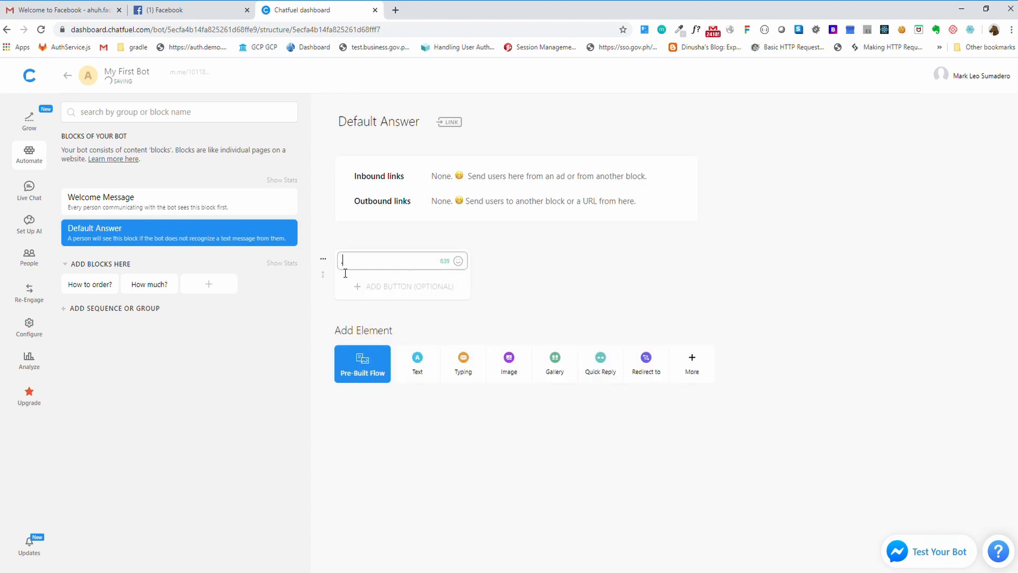
text(Sorry! Invalid Response.)
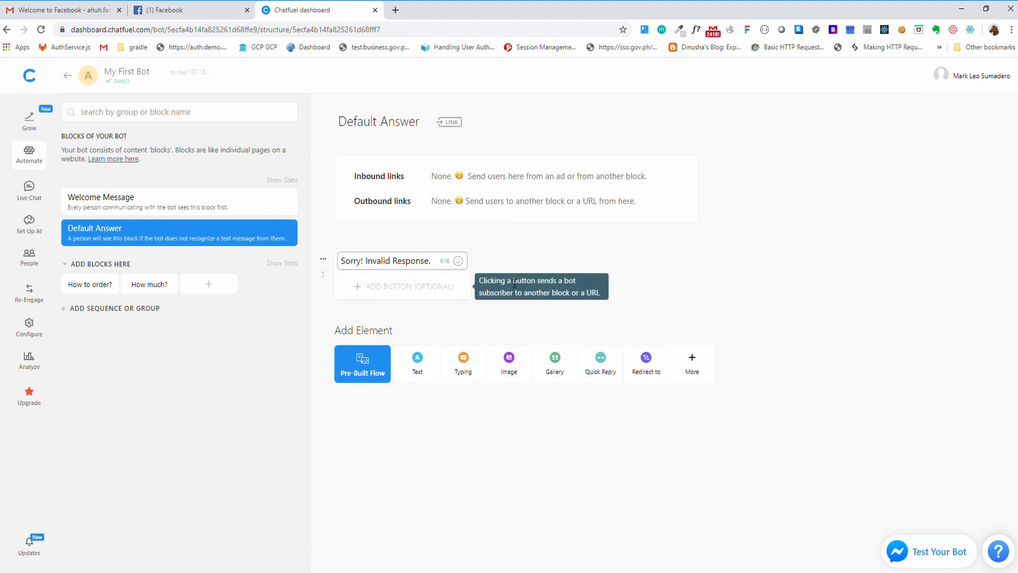
click(528, 275)
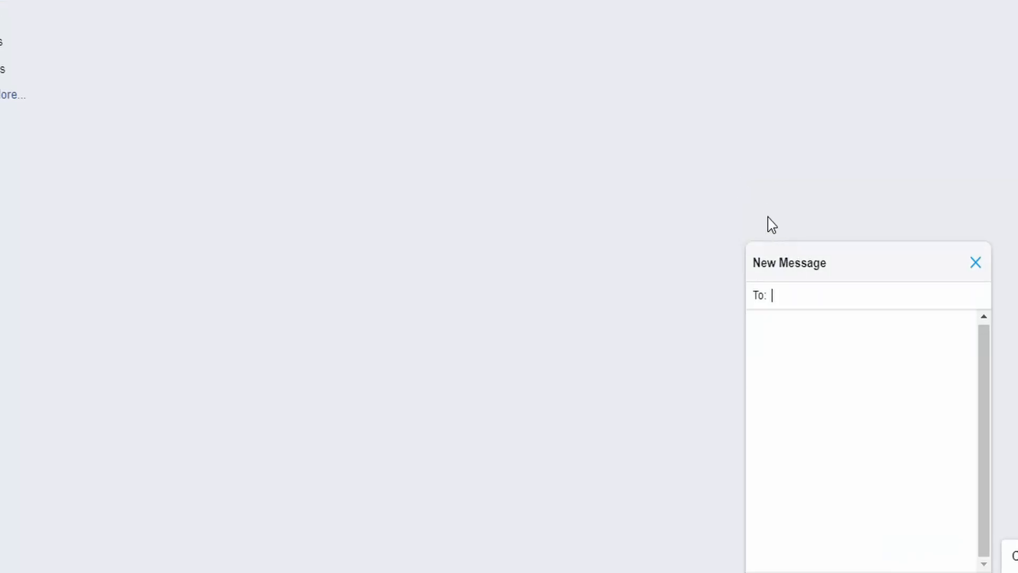
In Facebook, start a new chat with AhuhBusiness and test the bot's "How to order?" and "How much?" buttons.
text(Ahu)
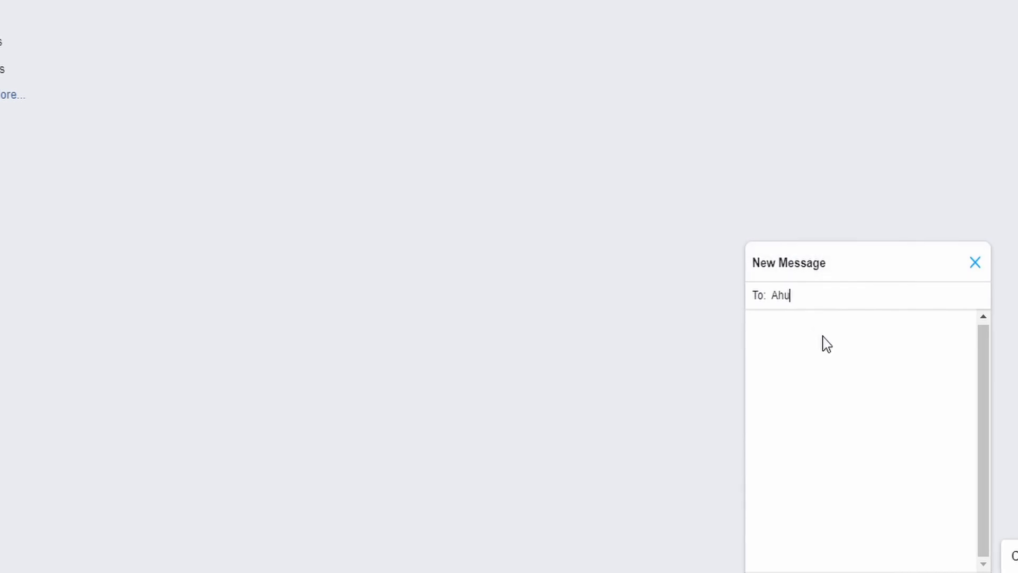
click(827, 343)
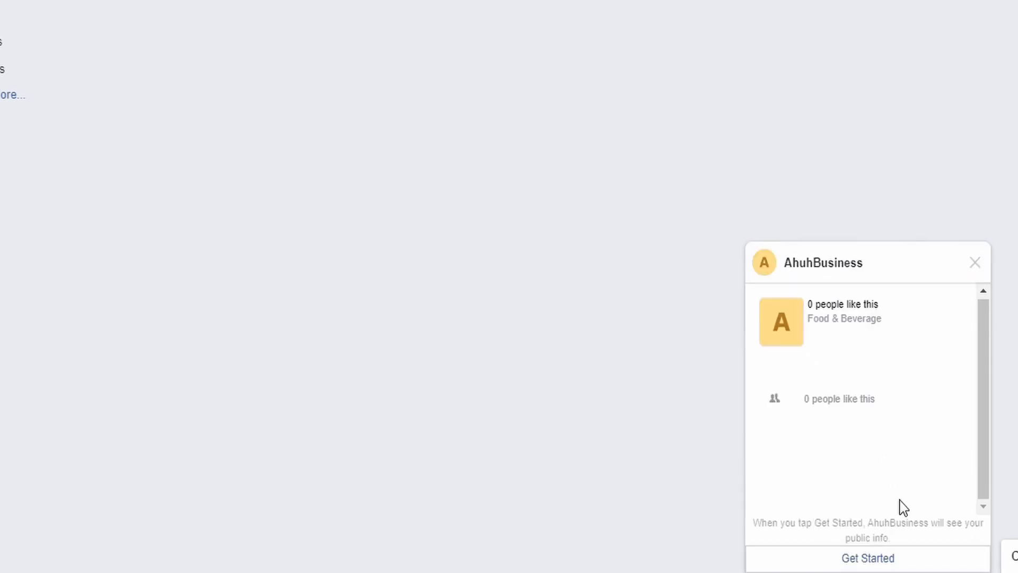
click(874, 562)
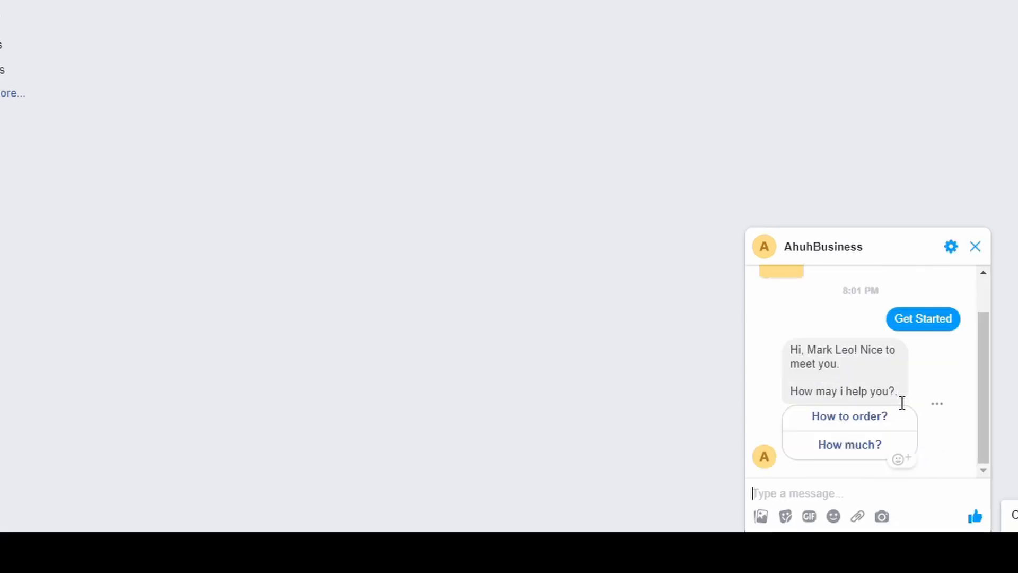
click(847, 419)
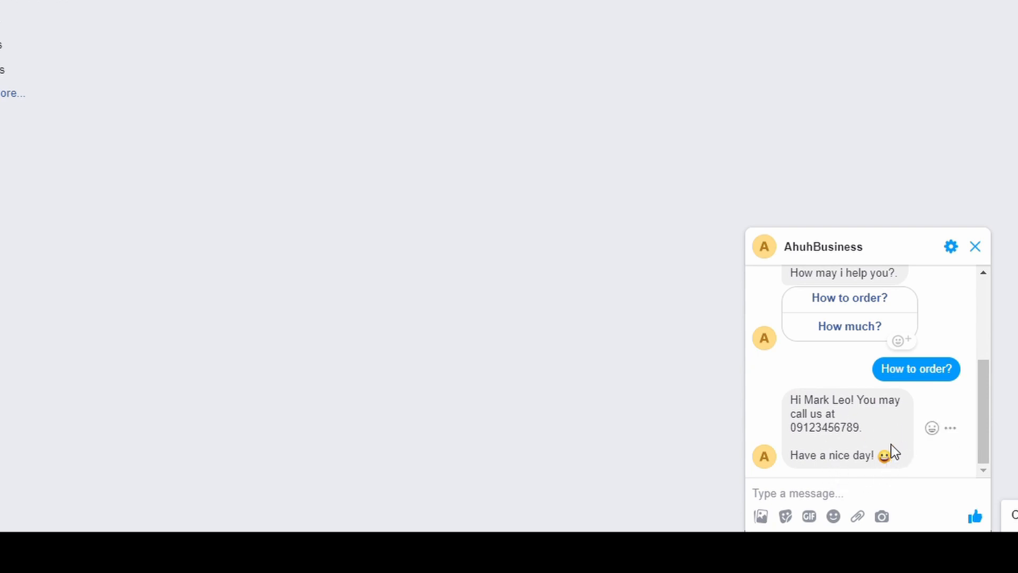
click(851, 327)
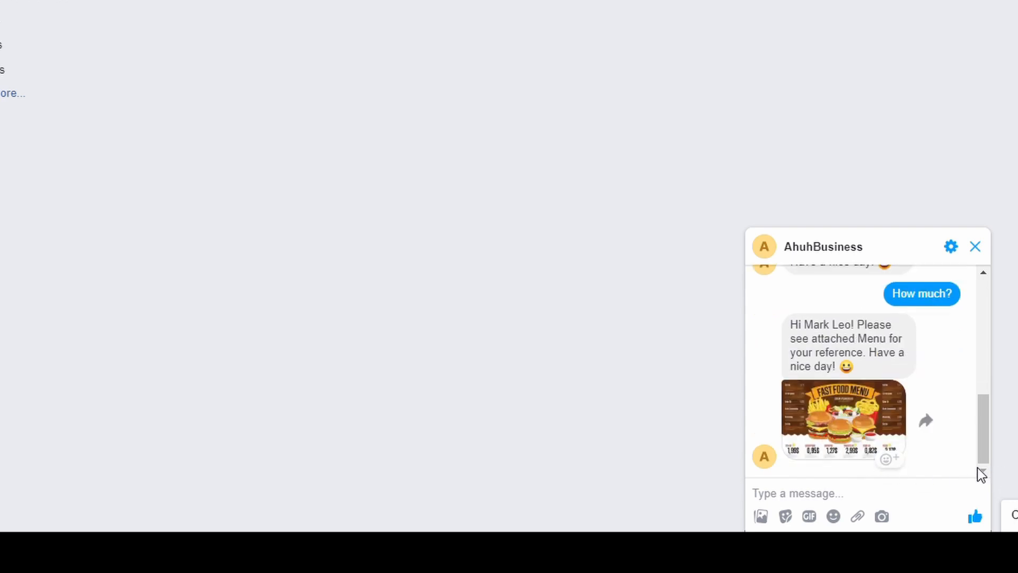
click(894, 499)
text(menu)
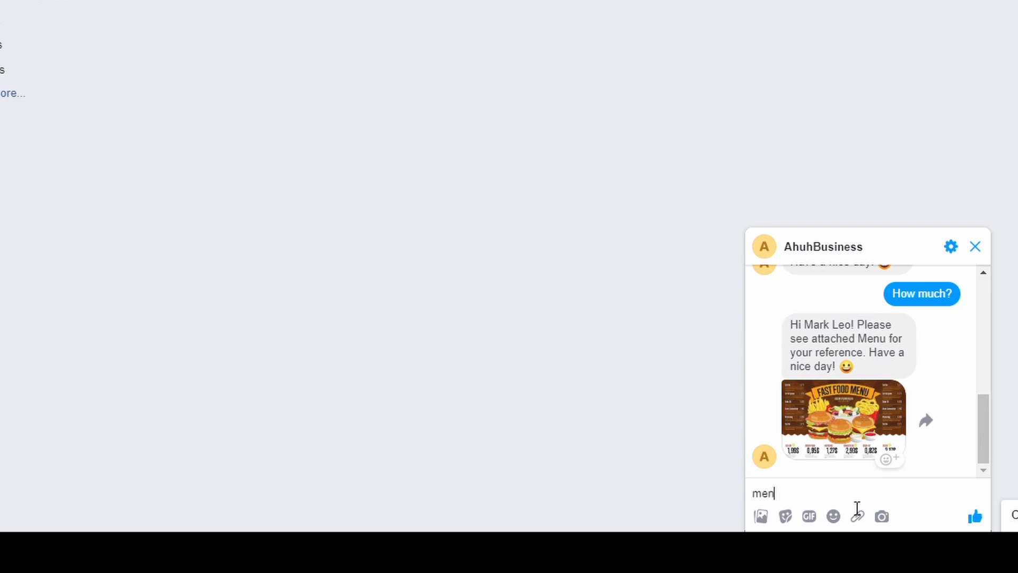
key(BackSpace)
key(BackSpace)
key(BackSpace)
key(BackSpace)
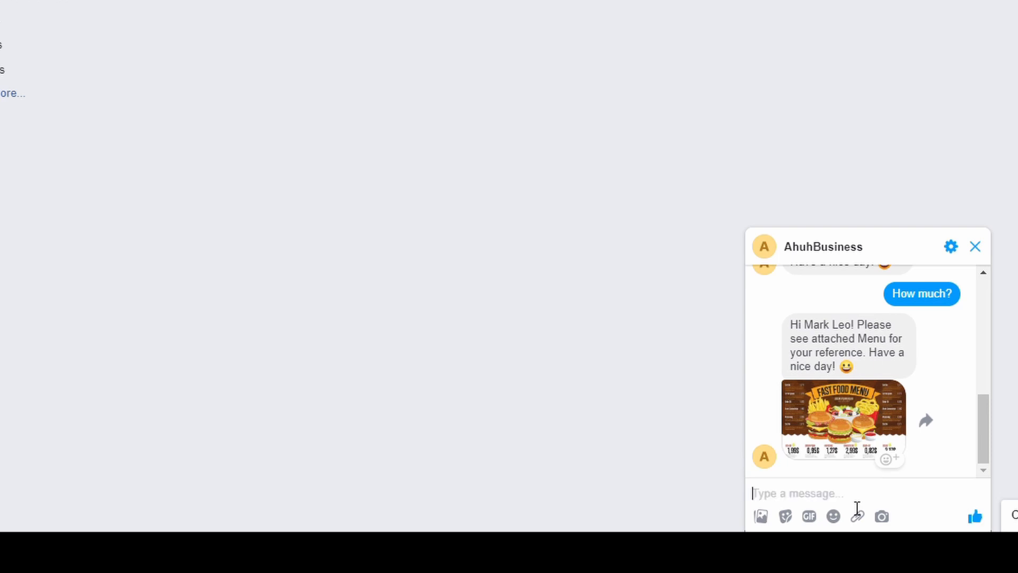
Send the message "hello" in the AhuhBusiness chat to test the bot's default answer.
text(hello)
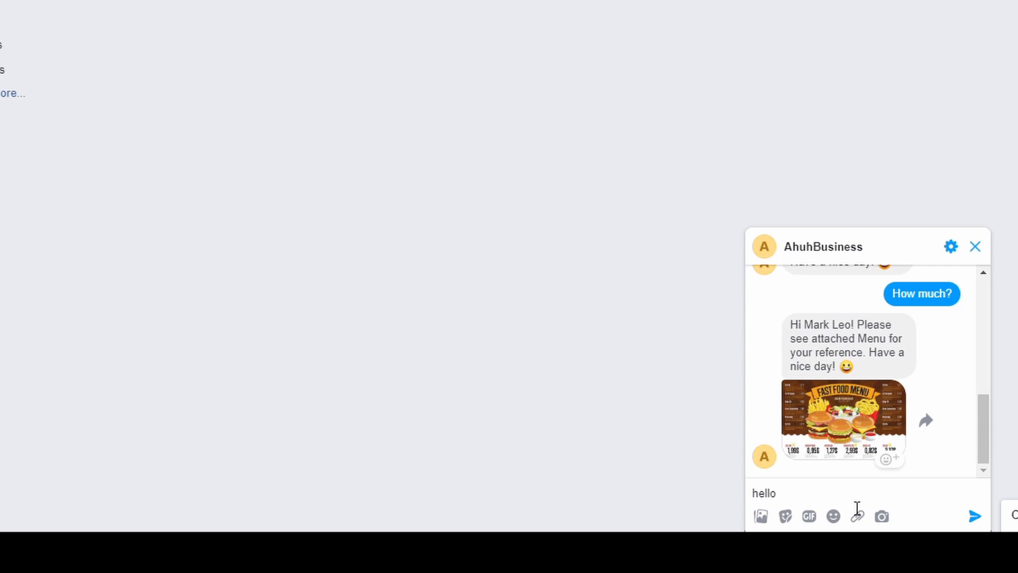
key(BackSpace)
key(BackSpace)
text(lo)
key(Return)
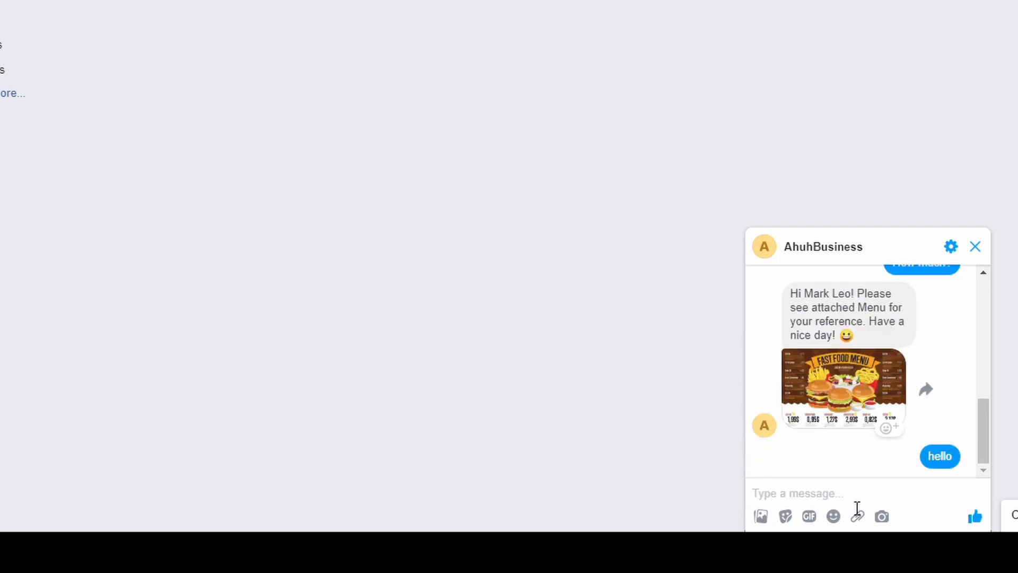